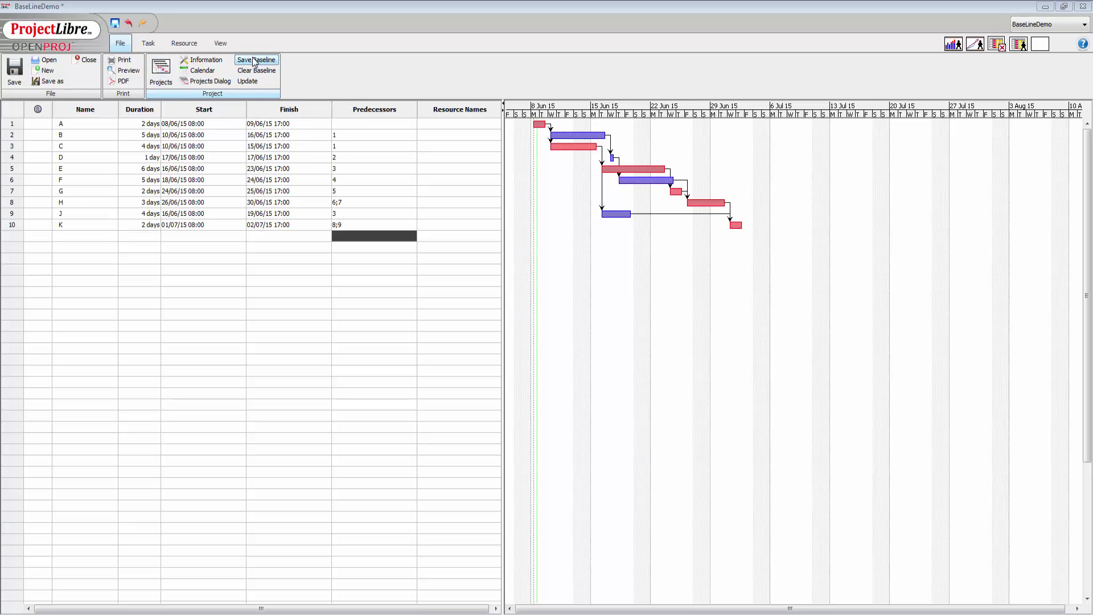
Step: Browse the Task, Resource and View ribbon commands, then return to the File commands
left_click(150, 43)
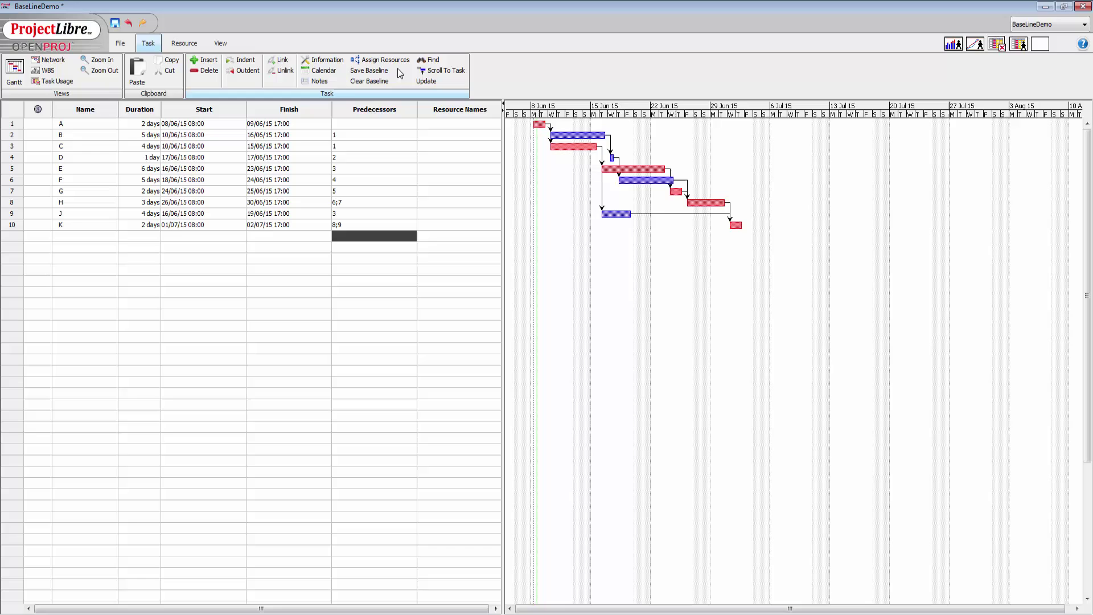
left_click(184, 44)
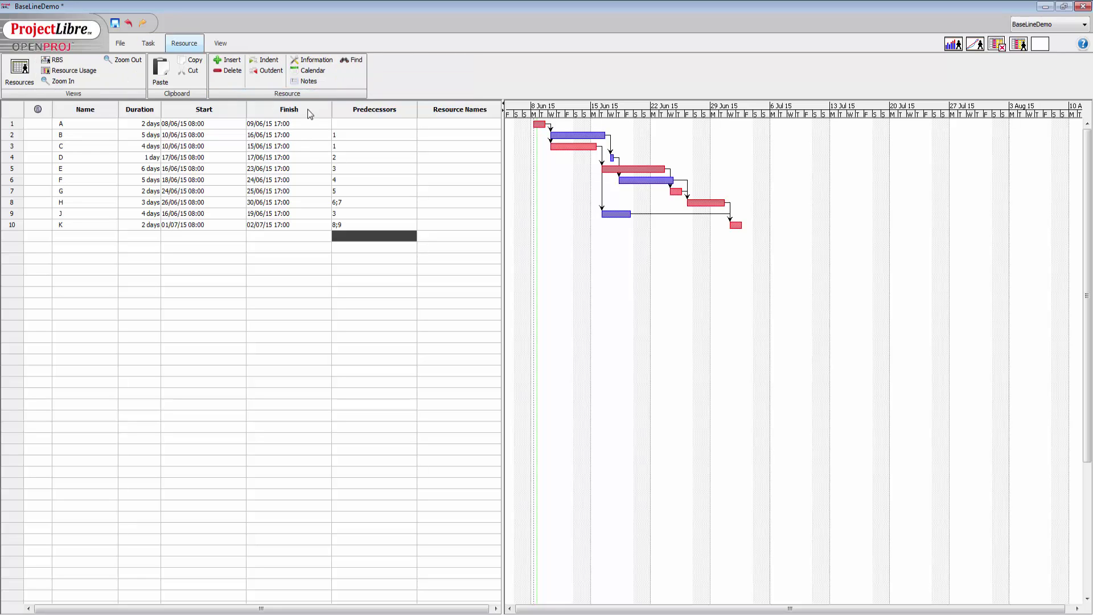
left_click(220, 44)
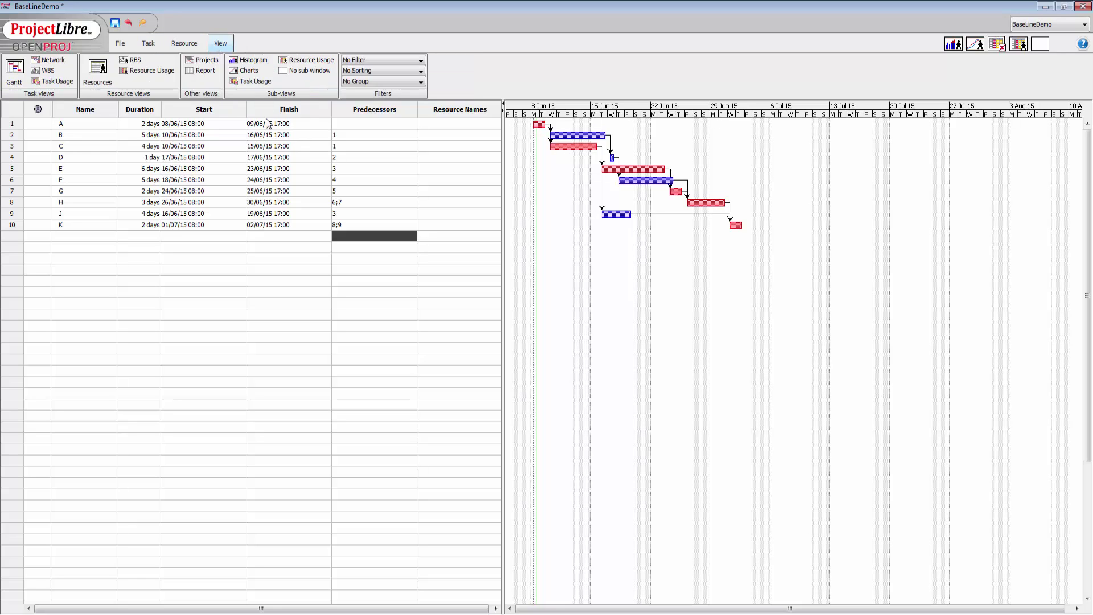
left_click(148, 43)
left_click(120, 43)
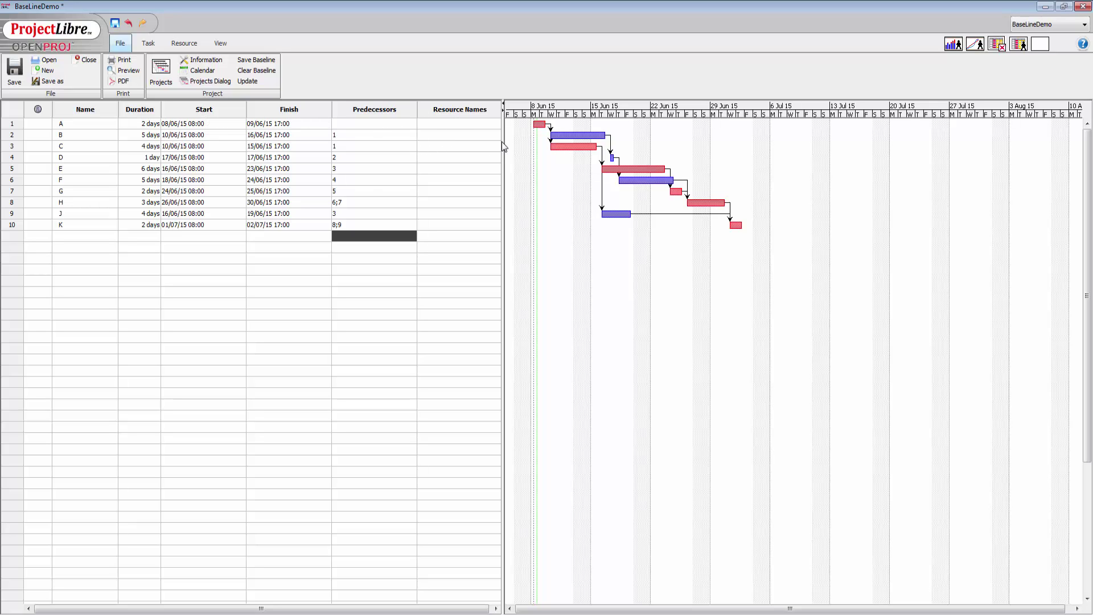
Step: Hide the Predecessors and Resource Names columns and shrink the table pane to fit
left_click_drag(503, 140, 524, 145)
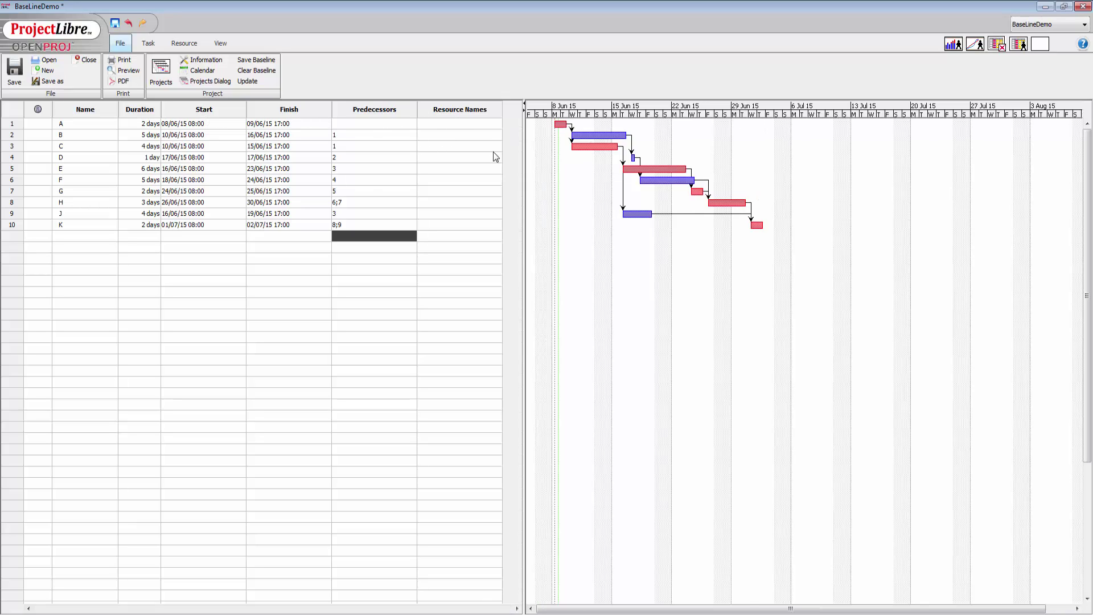
right_click(374, 114)
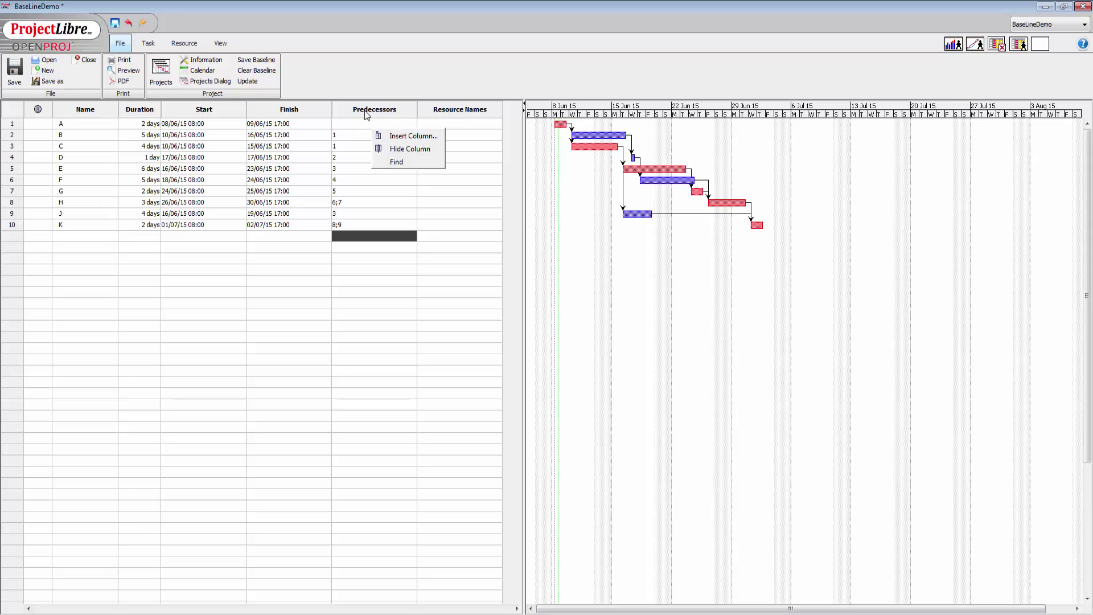
left_click(409, 149)
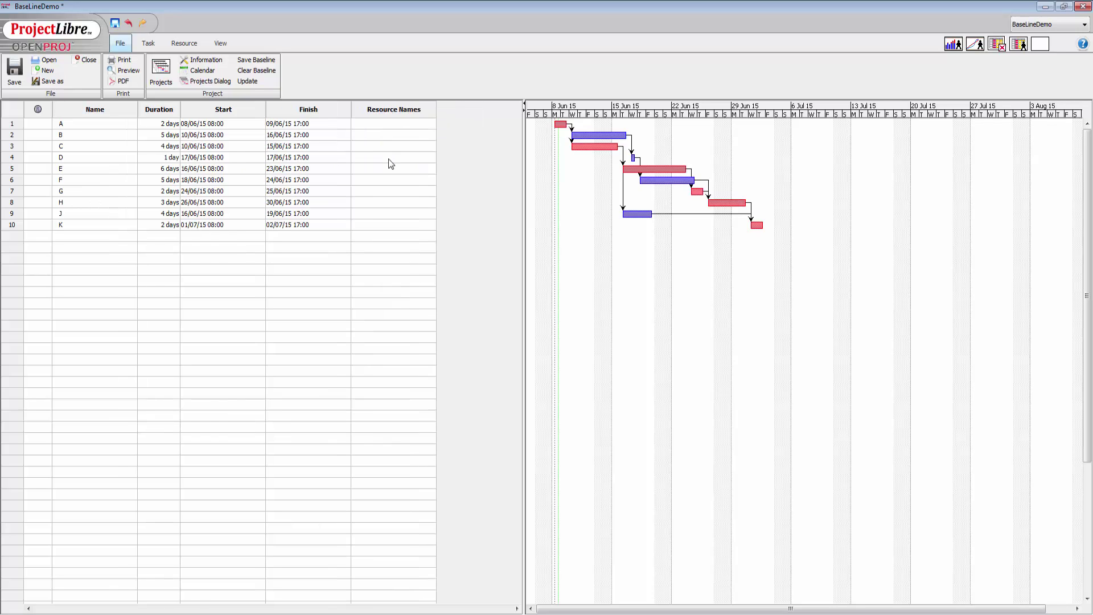
right_click(387, 114)
left_click(428, 150)
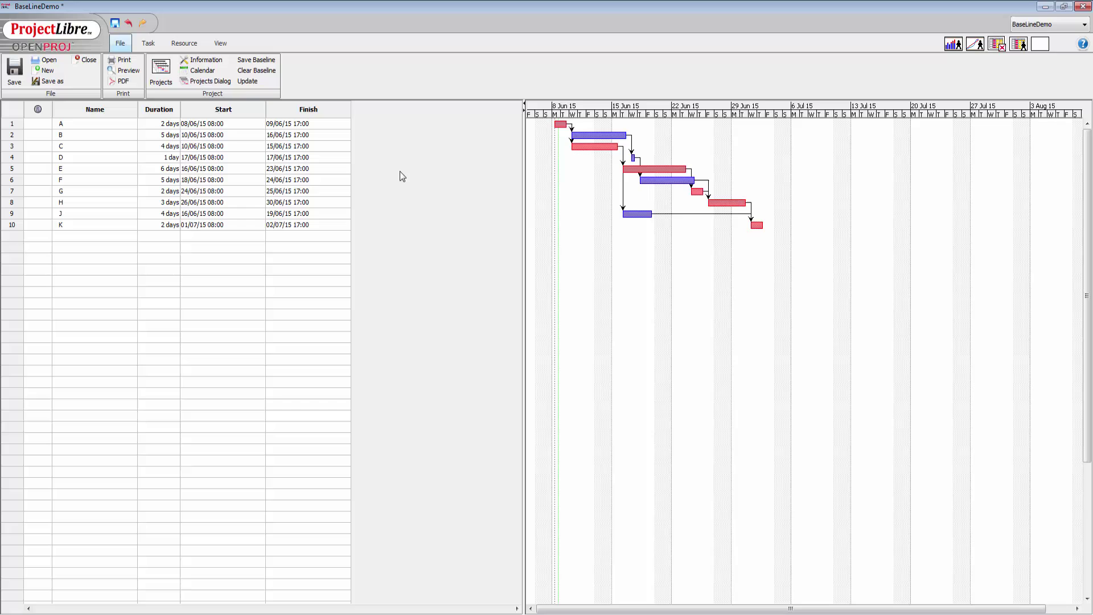
left_click_drag(525, 162, 434, 163)
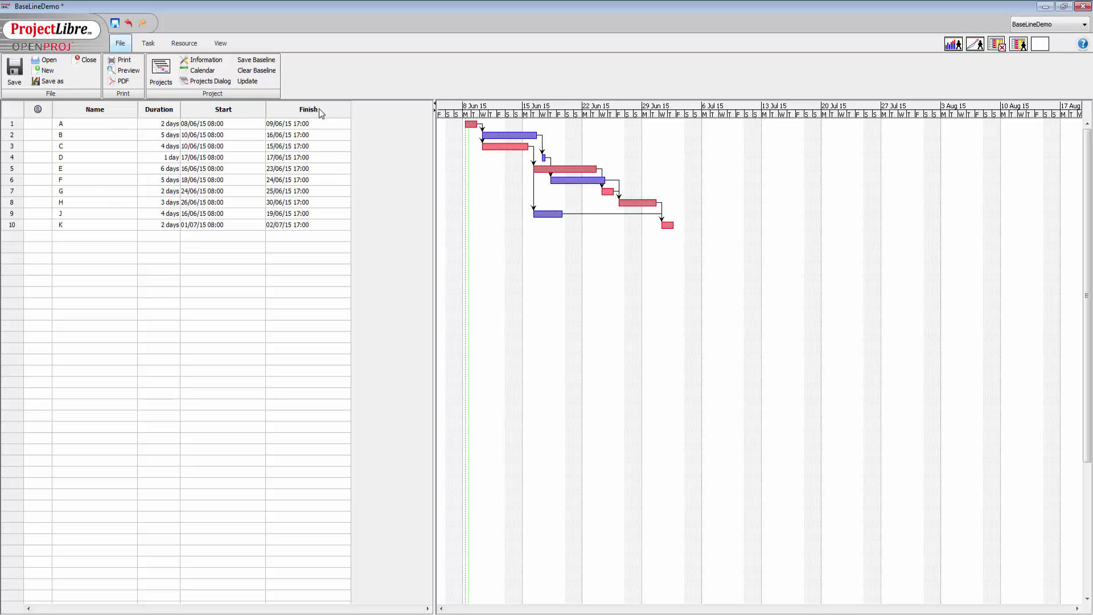
Step: Save Baseline 1 for the entire project so baseline bars appear under each task
left_click(244, 62)
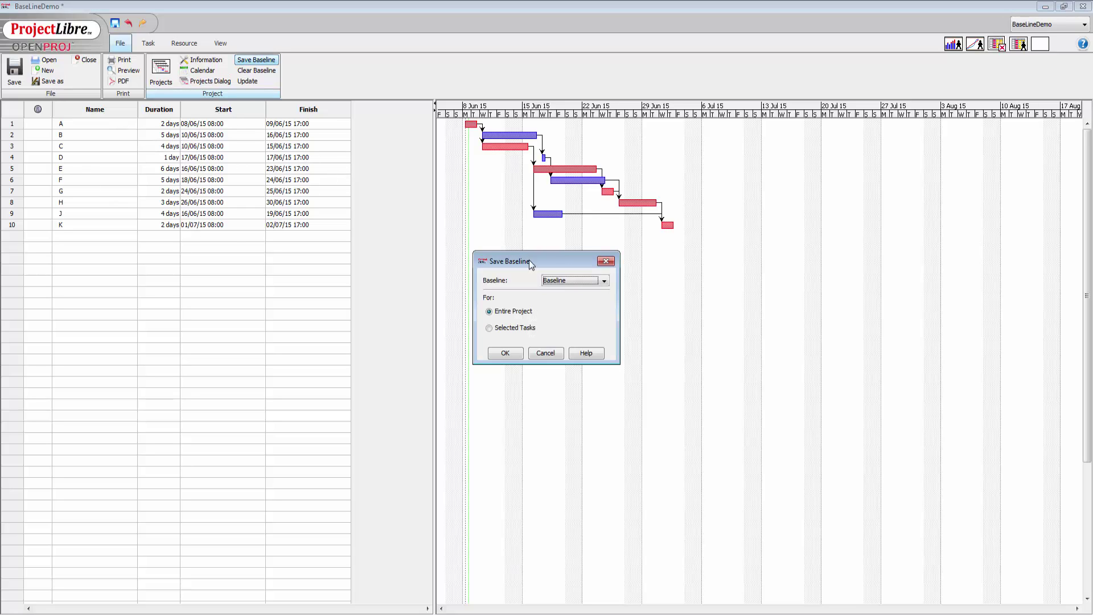
left_click_drag(533, 254, 351, 76)
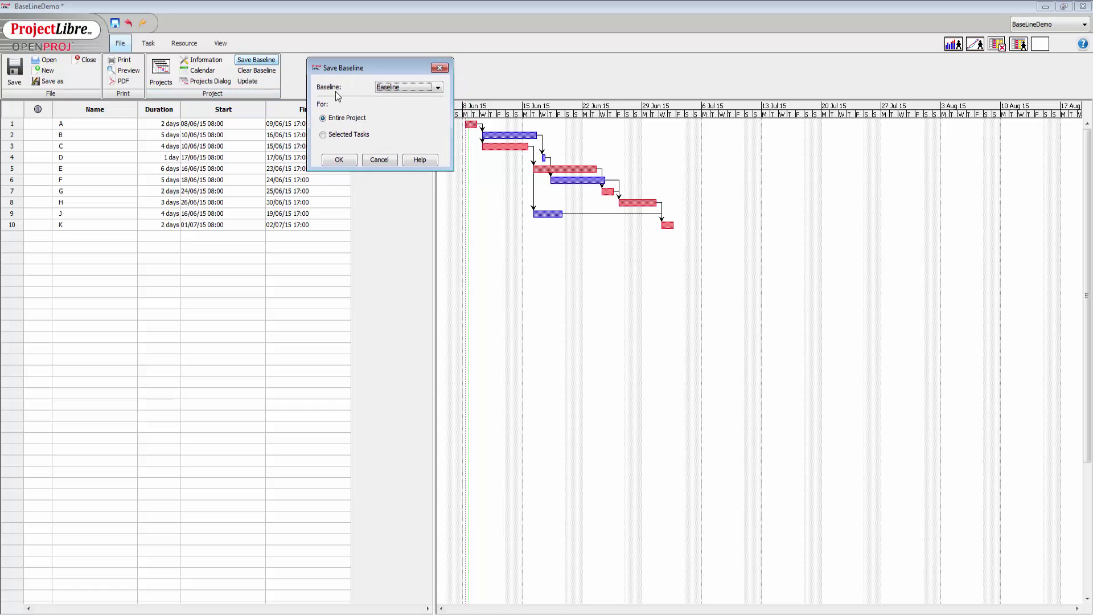
left_click(437, 88)
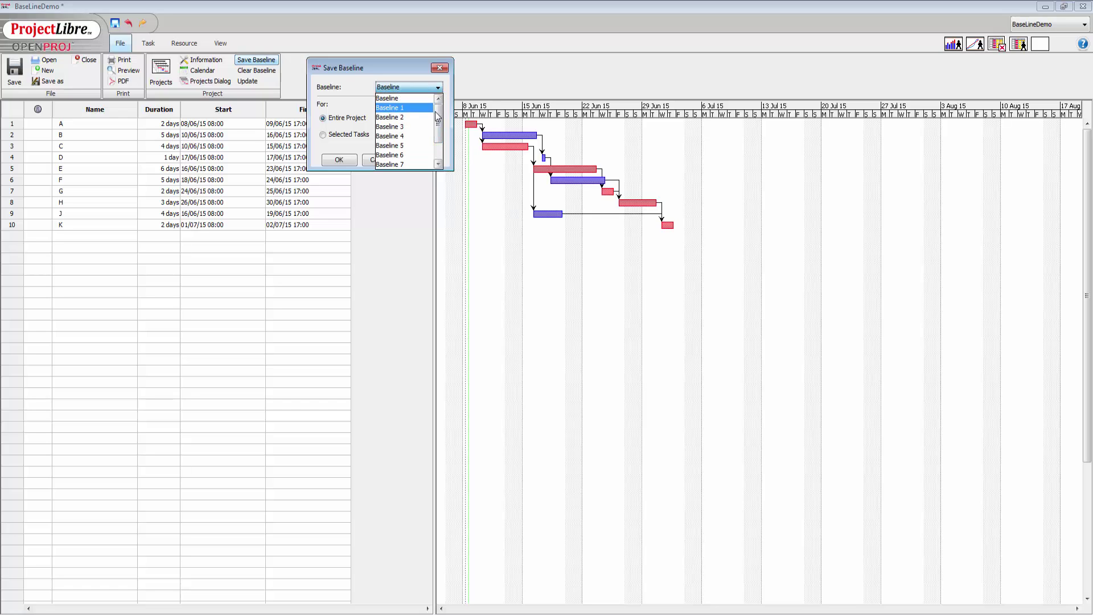
mouse_move(438, 117)
left_mouse_down()
mouse_move(440, 162)
mouse_move(439, 101)
left_mouse_up()
left_click(402, 111)
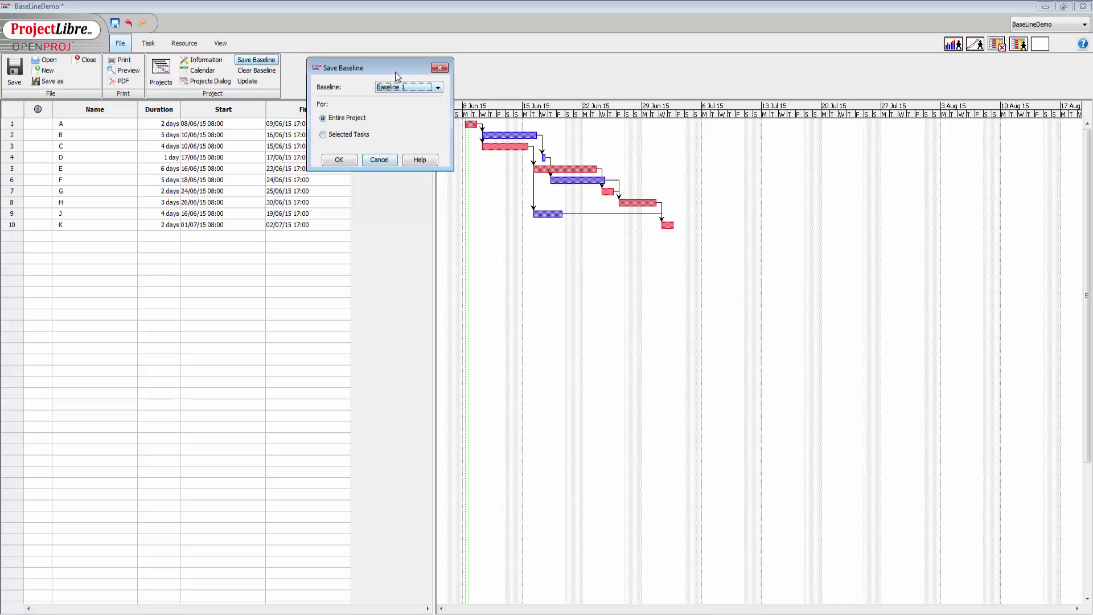
left_click_drag(395, 69, 387, 78)
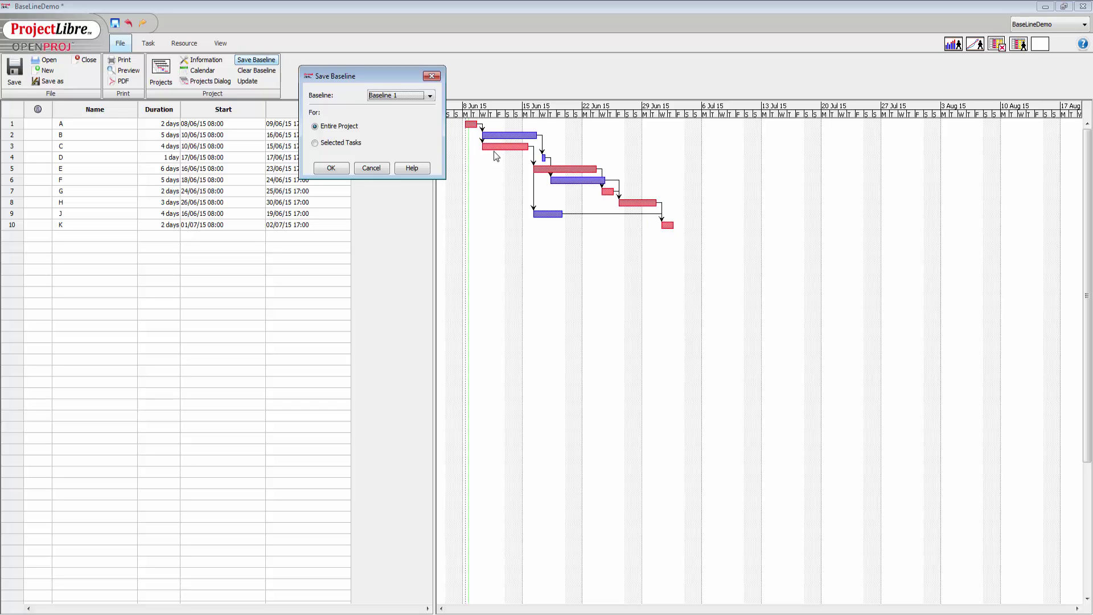
left_click(340, 168)
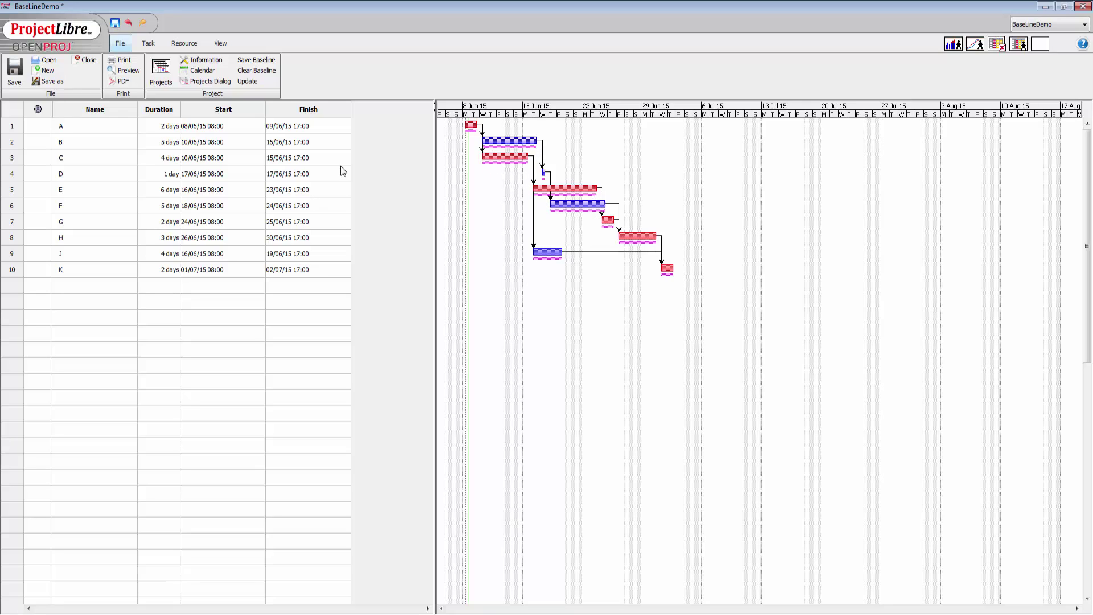
Step: Drag the table/Gantt splitter left, then further right to widen the task table
left_click_drag(434, 150, 407, 148)
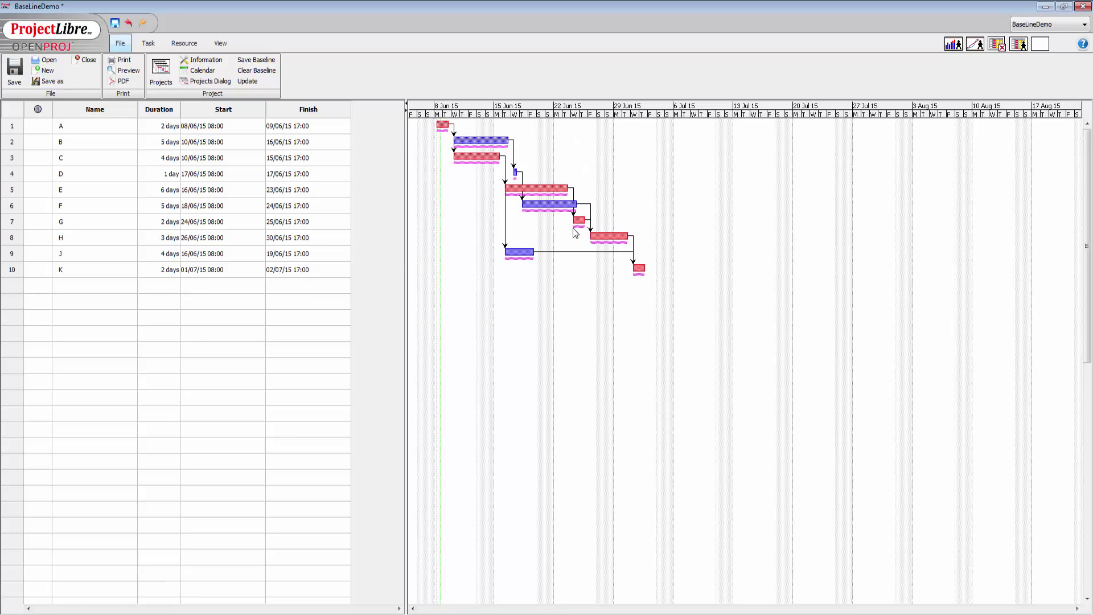
left_click_drag(407, 171, 552, 171)
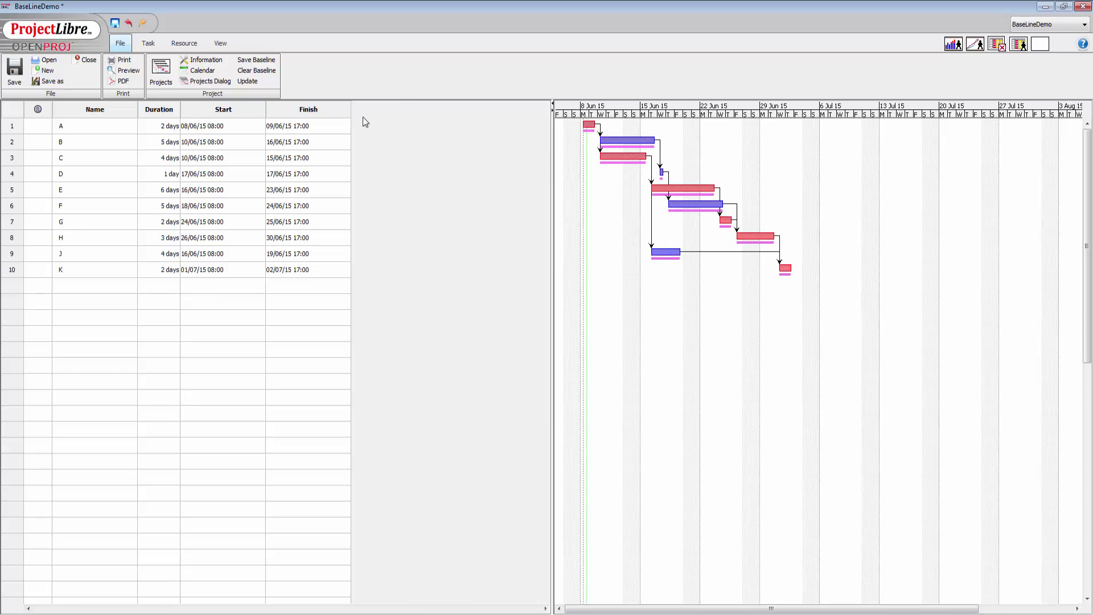
Step: Insert an Actual Start column before the Finish column
right_click(334, 114)
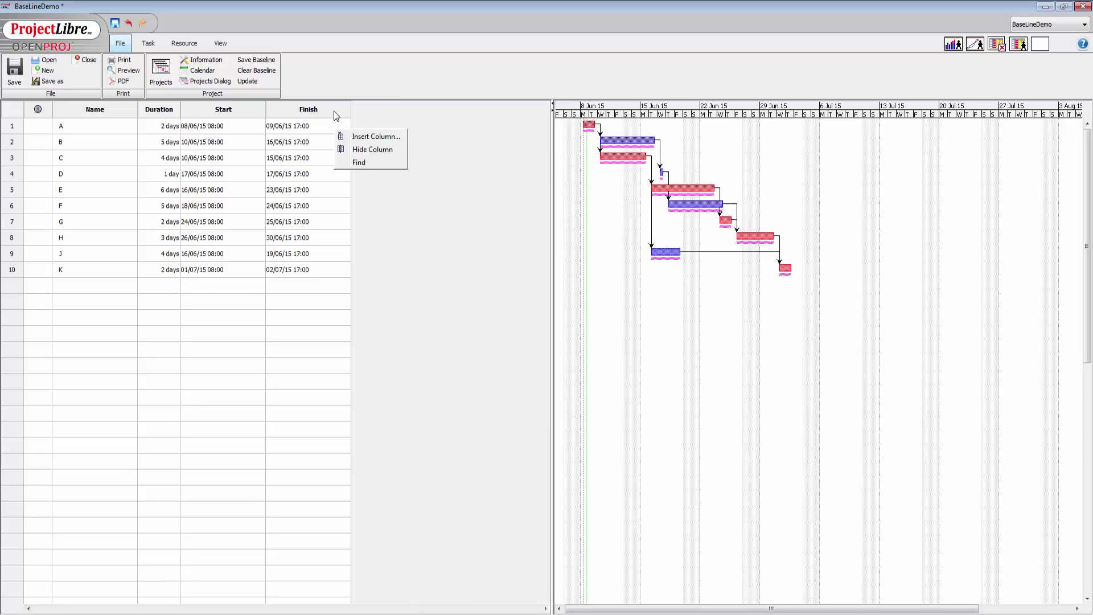
left_click(378, 139)
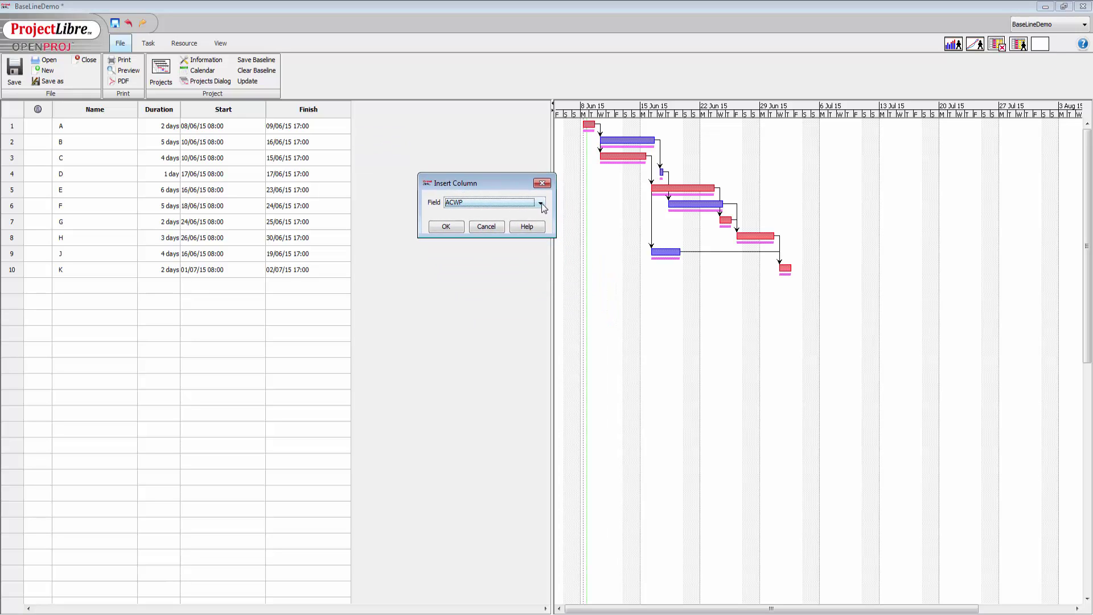
left_click(540, 203)
left_click(468, 260)
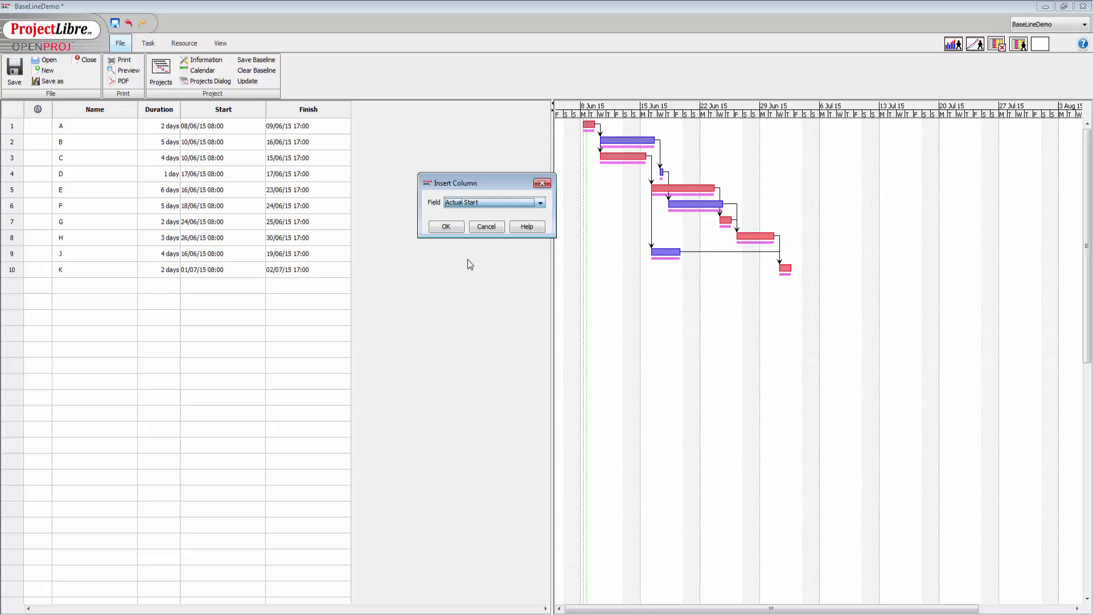
left_click(456, 229)
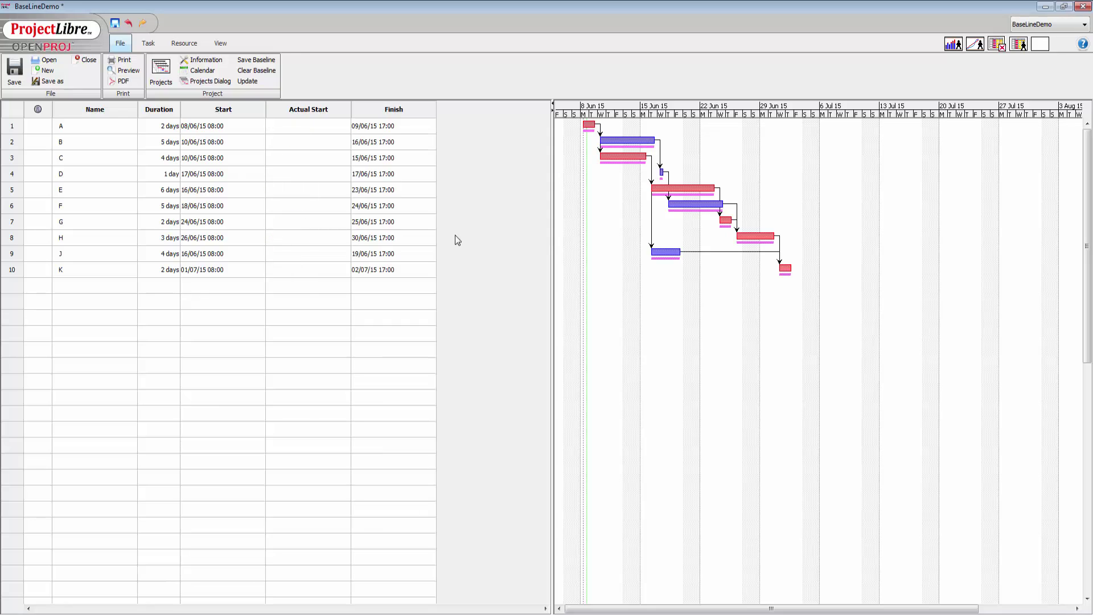
Step: Insert an Actual Finish column, move it after Finish, and widen the Gantt chart
right_click(338, 108)
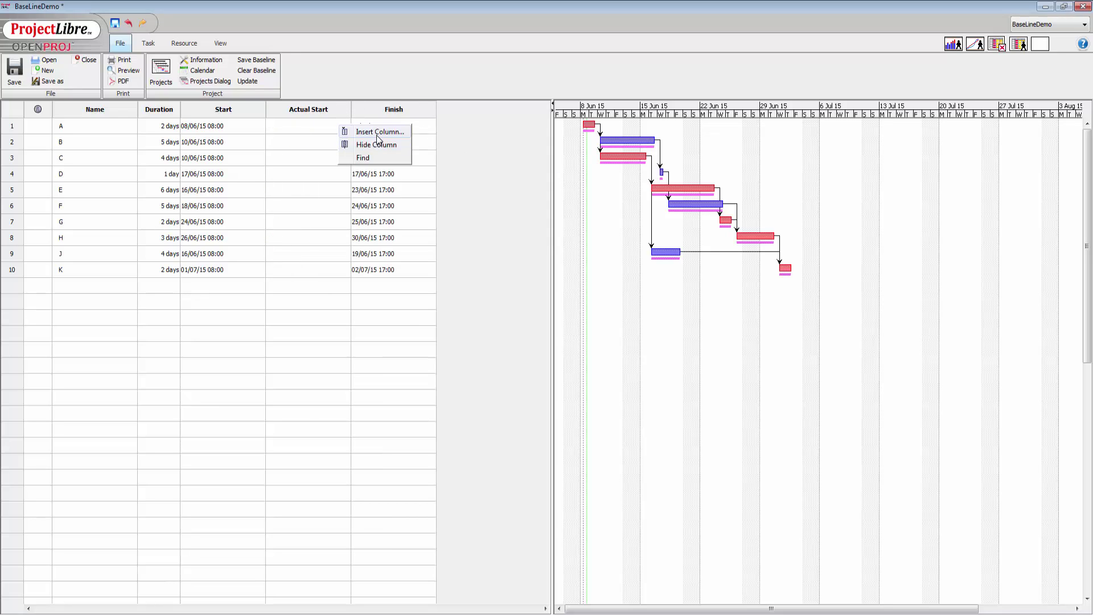
left_click(378, 133)
left_click(532, 305)
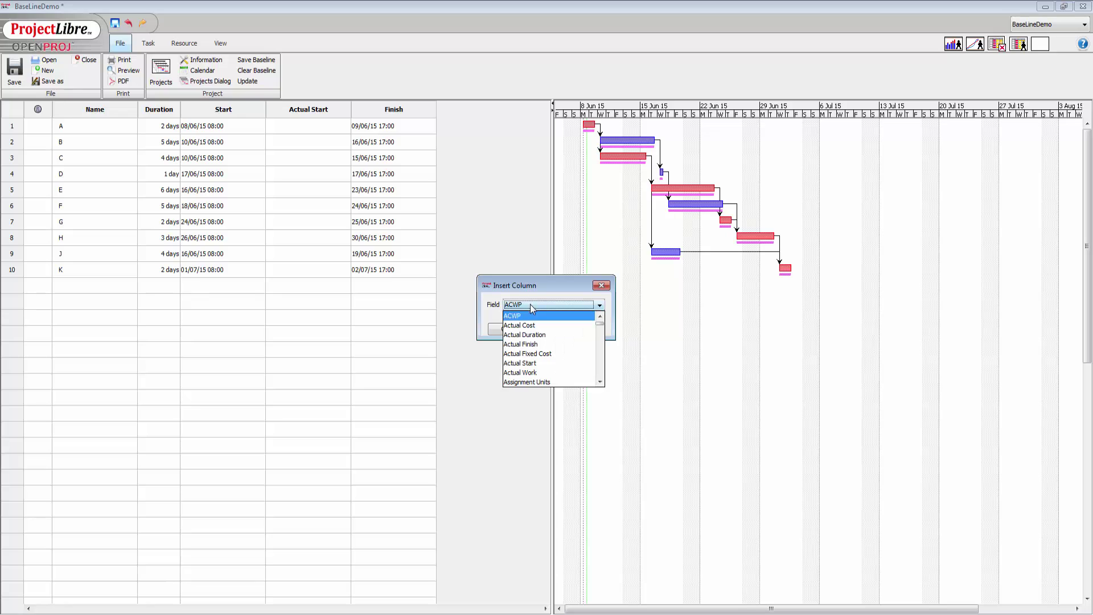
left_click(531, 344)
left_click(506, 329)
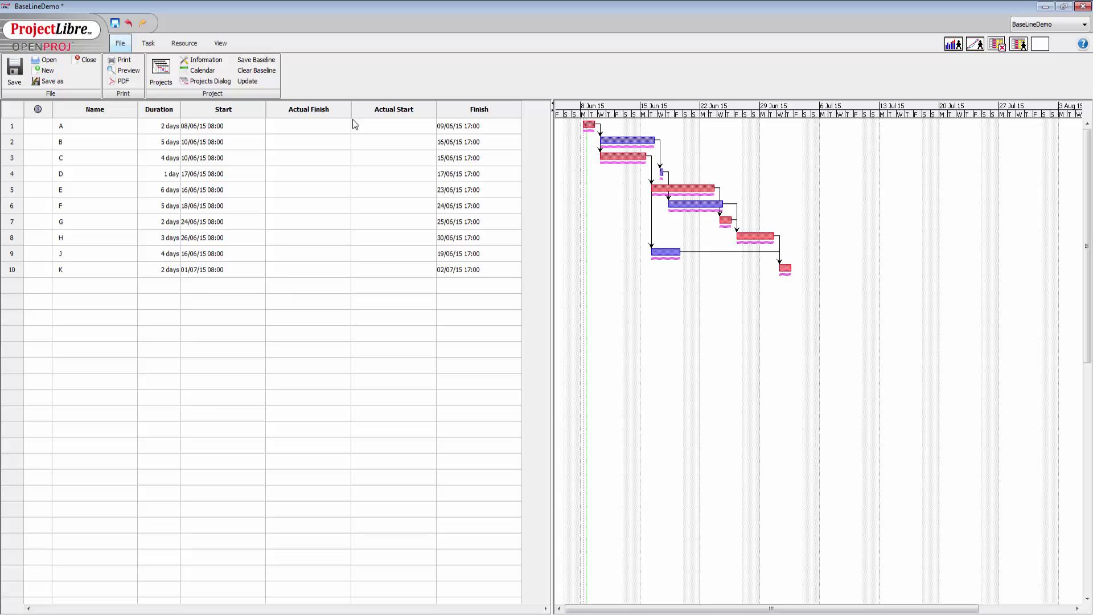
left_click(306, 109)
left_click_drag(306, 109, 487, 115)
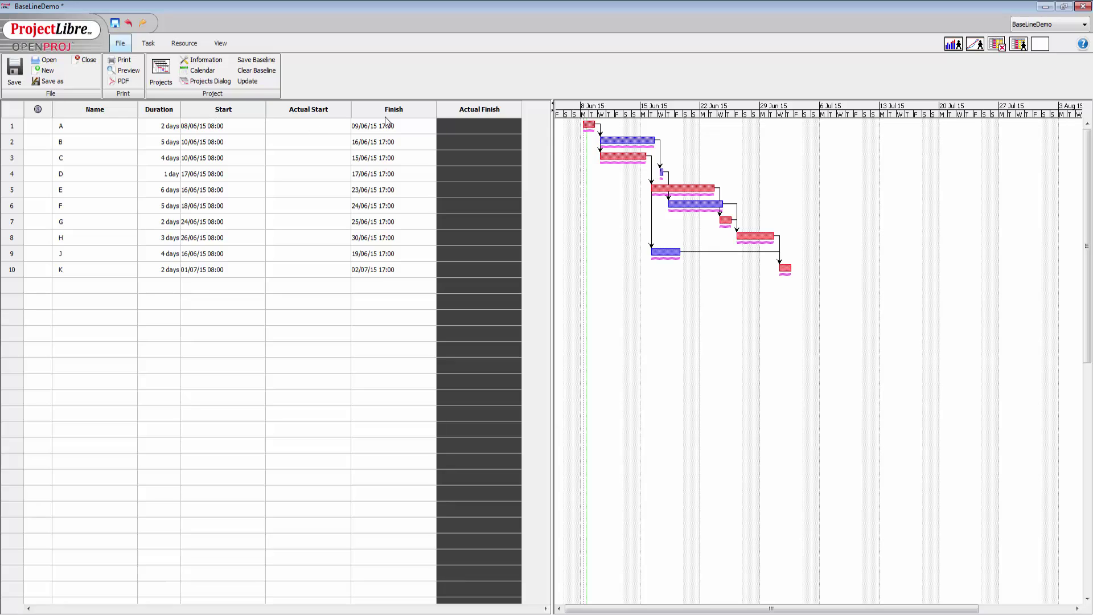
left_click_drag(552, 152, 525, 155)
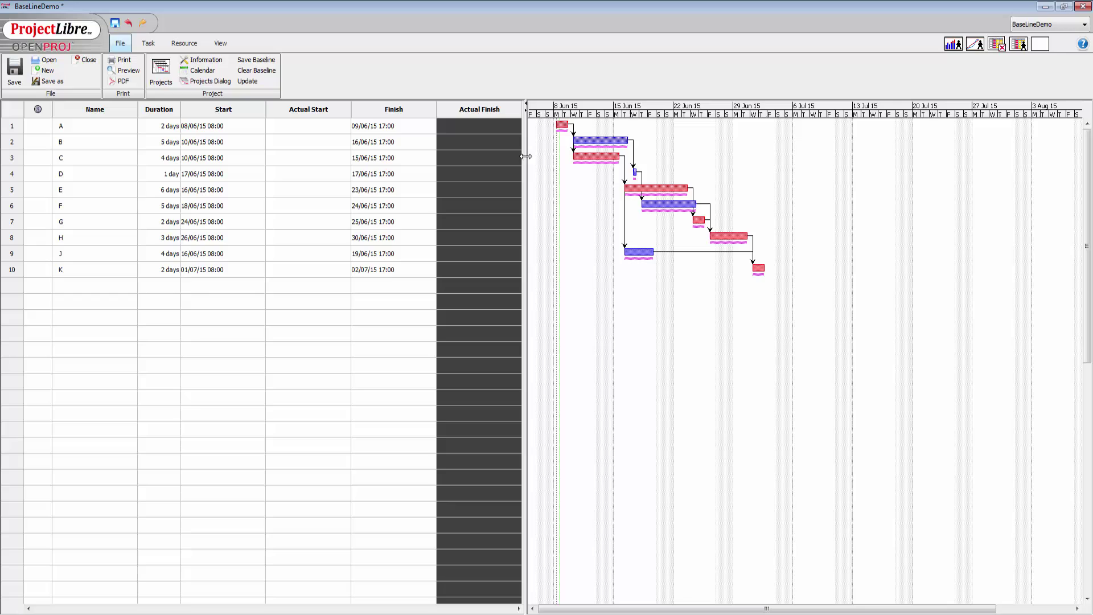
Step: Set task A's actual start to 10 June via the date picker, giving 11/06/15 08:00
double_click(312, 132)
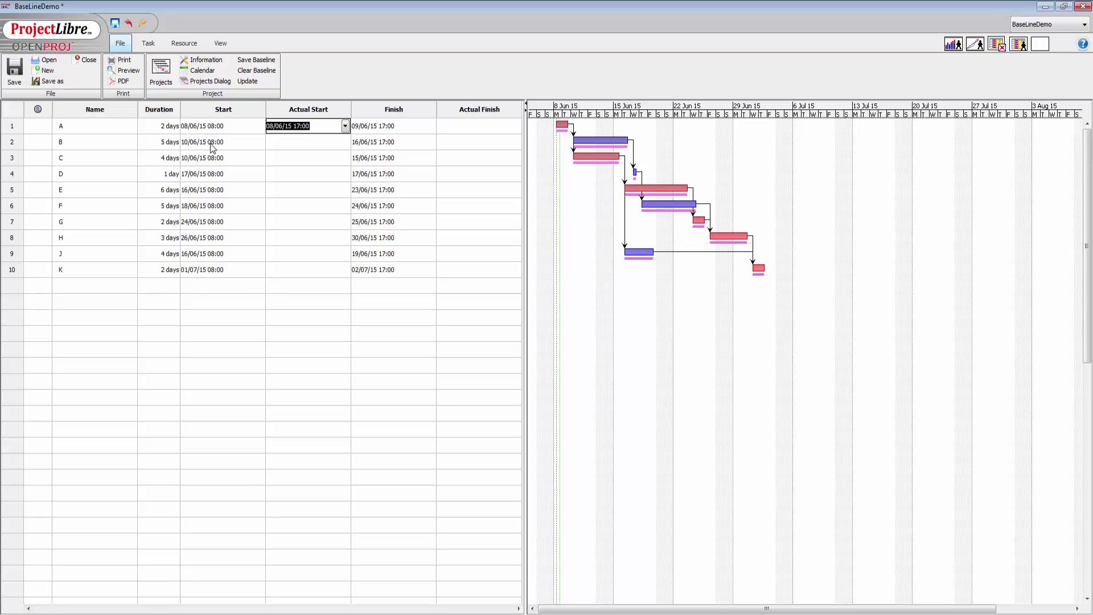
left_click(345, 127)
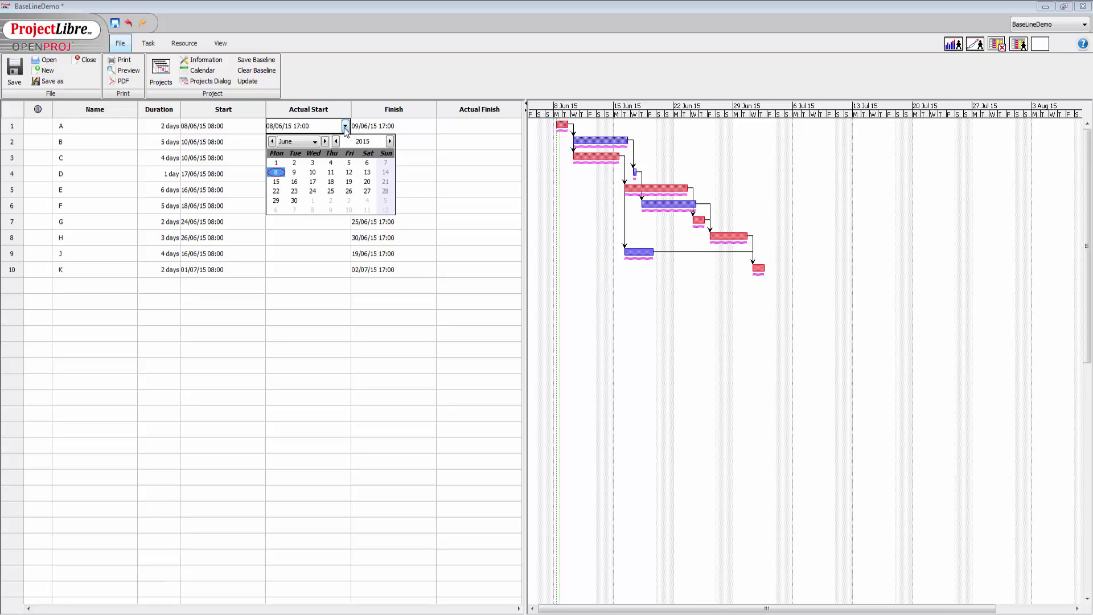
left_click(313, 173)
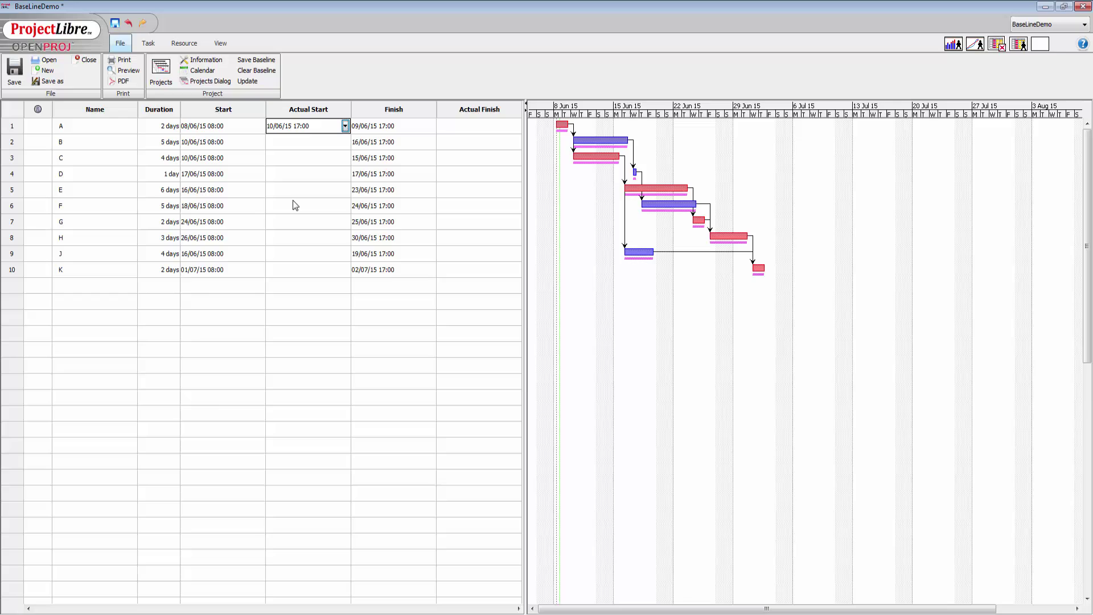
left_click(344, 141)
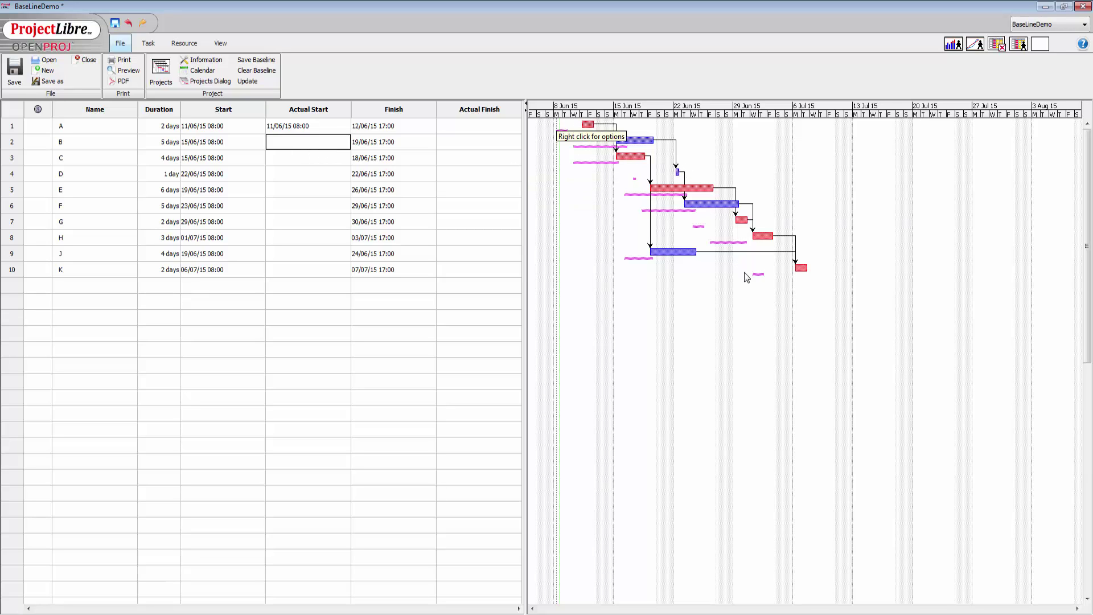
Step: Save the current schedule as Baseline 2 for the entire project
left_click(256, 59)
left_click_drag(570, 258, 493, 162)
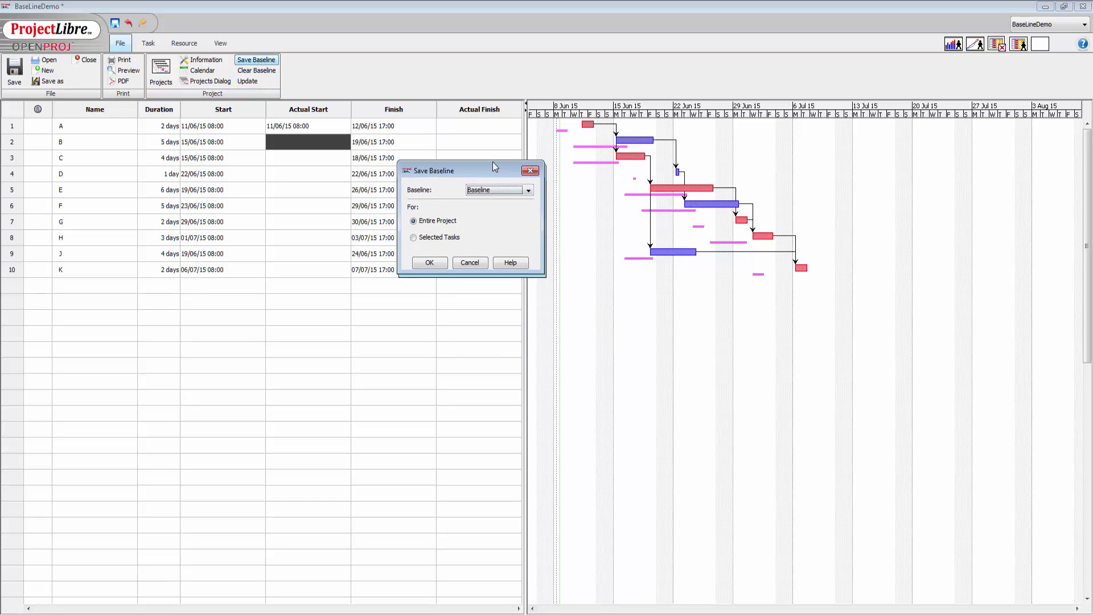
left_click(526, 184)
left_click(499, 213)
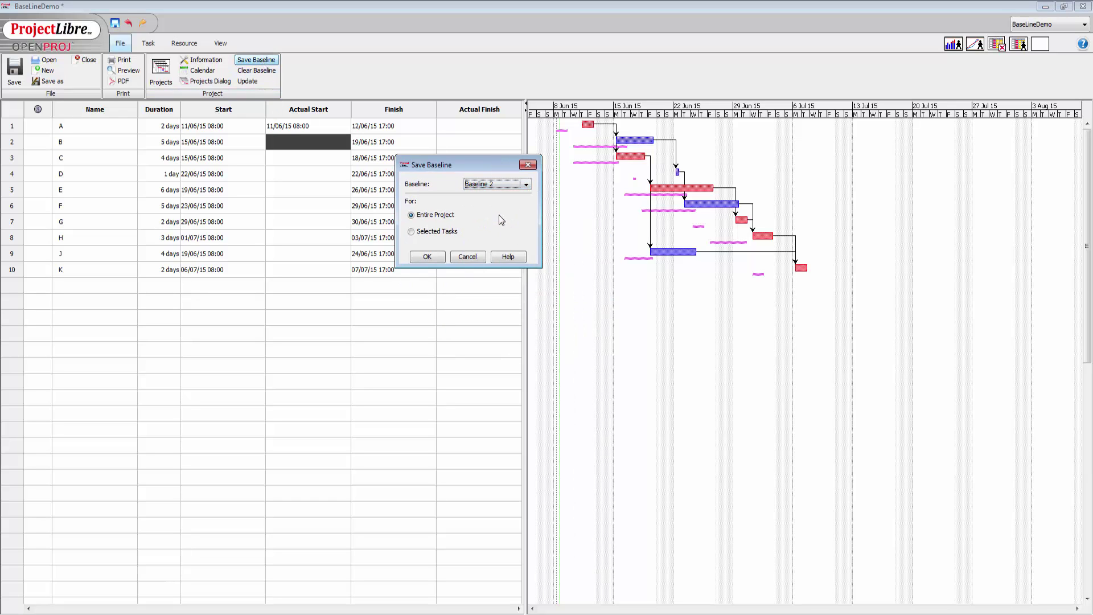
left_click(434, 257)
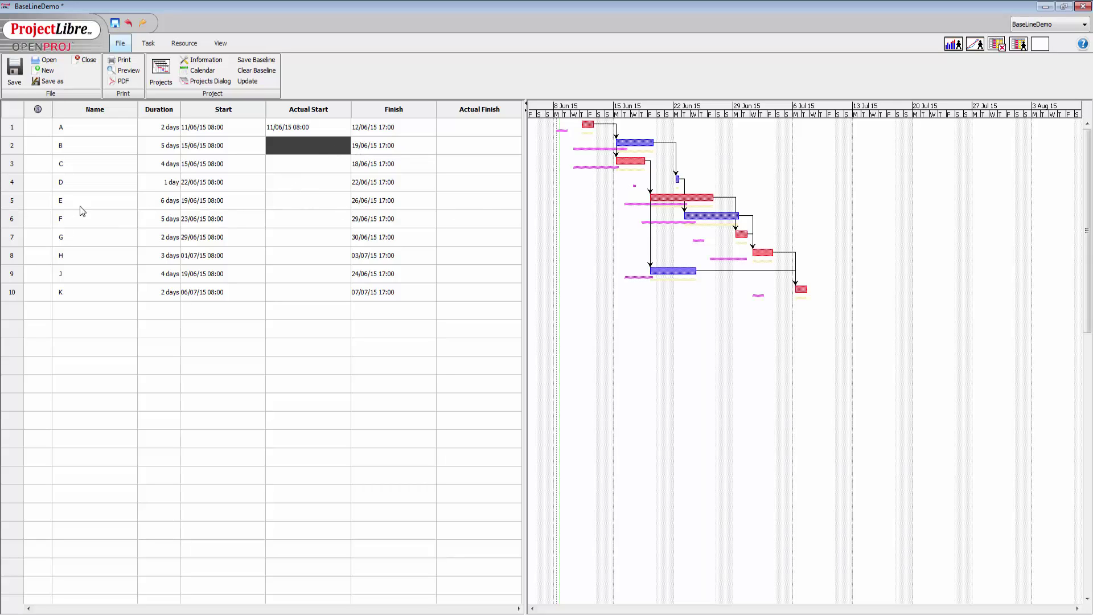
Step: Set task E's actual start to 24 June in the date picker, giving 25/06/15 08:00
double_click(283, 202)
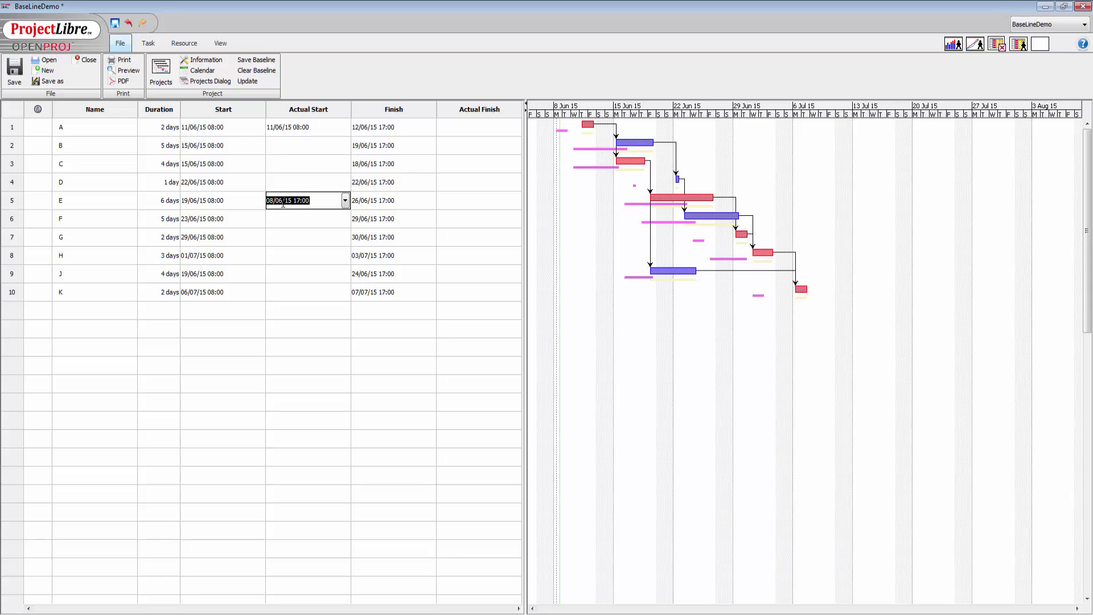
left_click(345, 201)
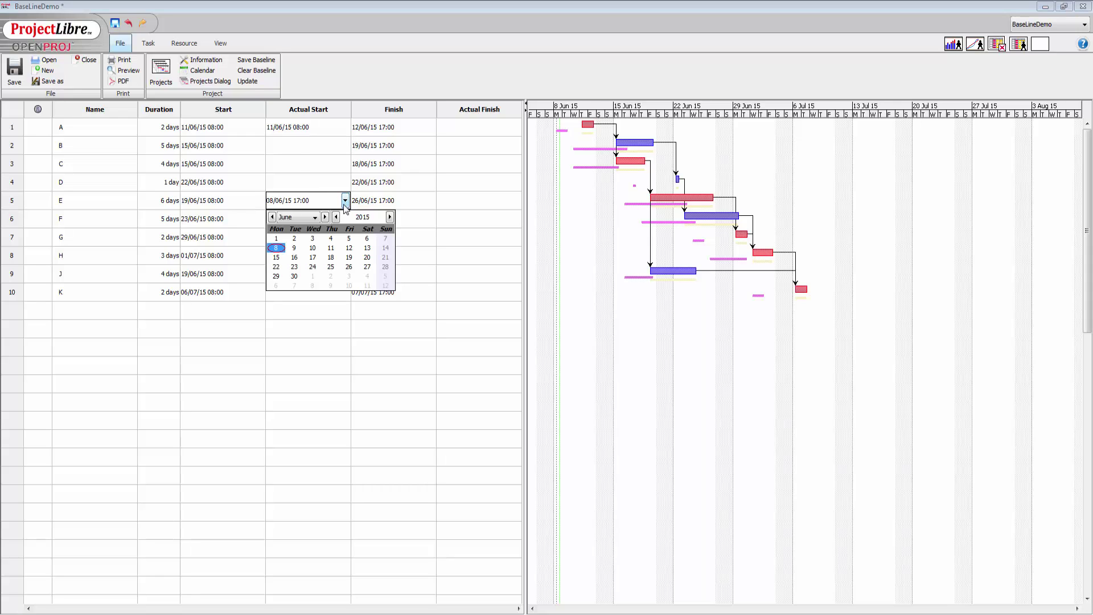
left_click(313, 267)
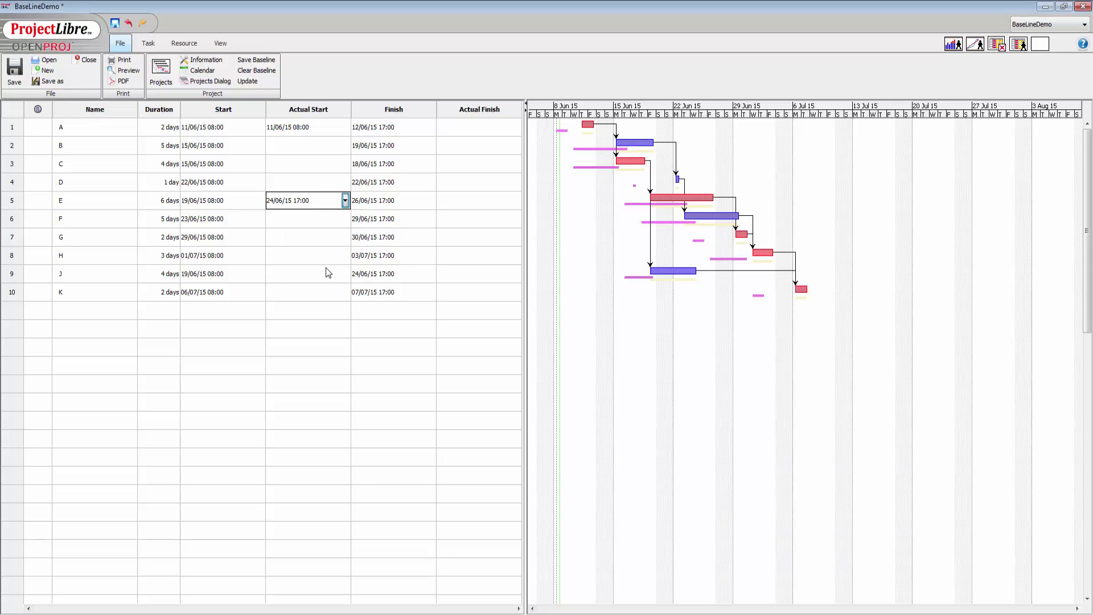
key("Return")
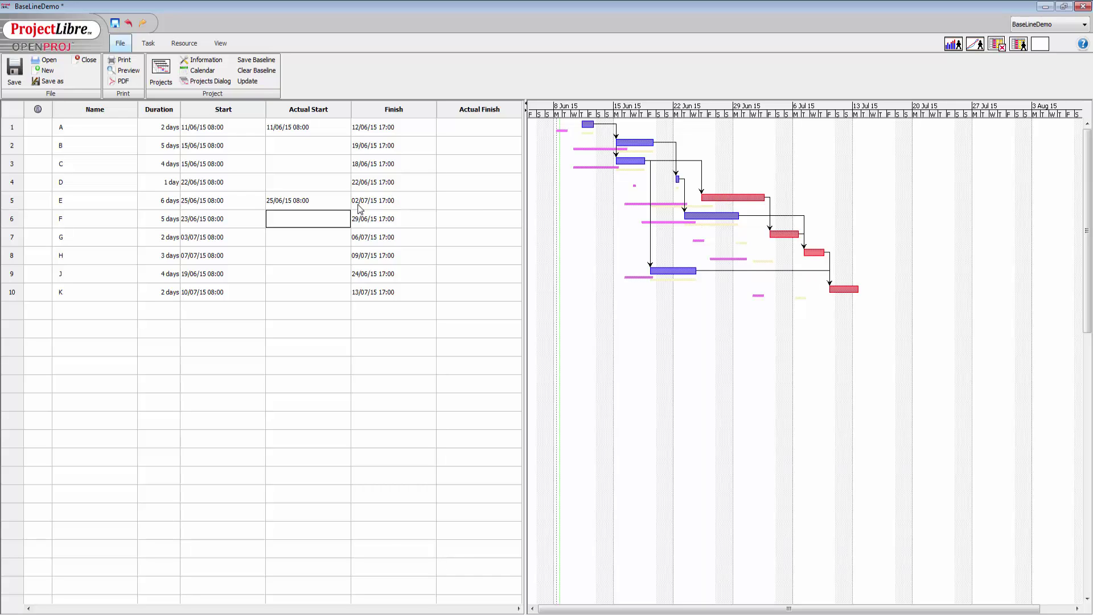
Step: Save the updated schedule as Baseline 3 for the entire project
left_click(265, 64)
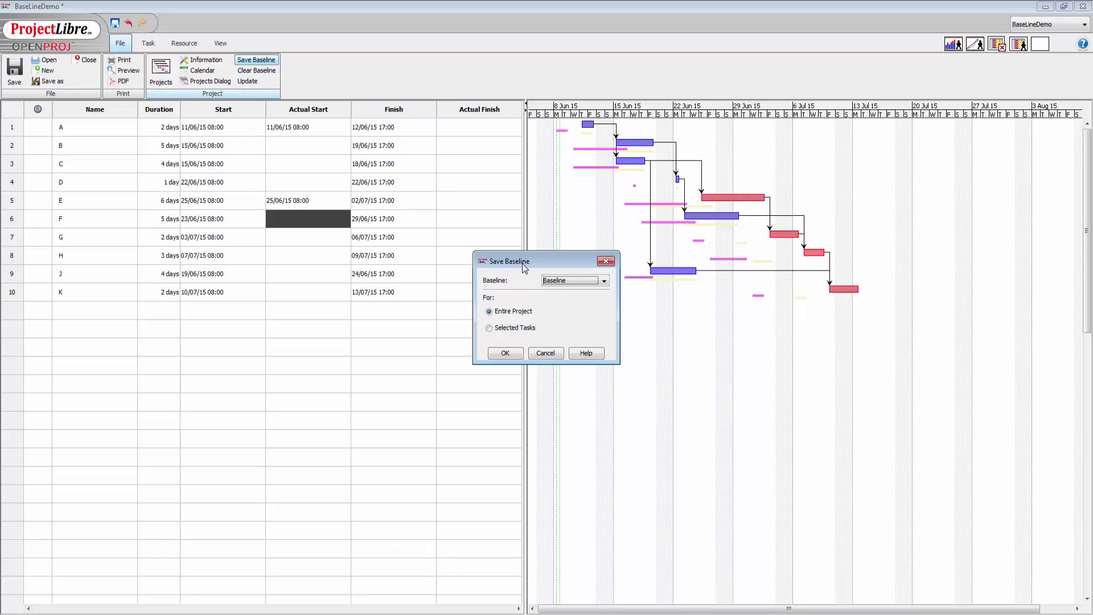
left_click_drag(522, 263, 463, 160)
left_click(546, 178)
left_click(519, 217)
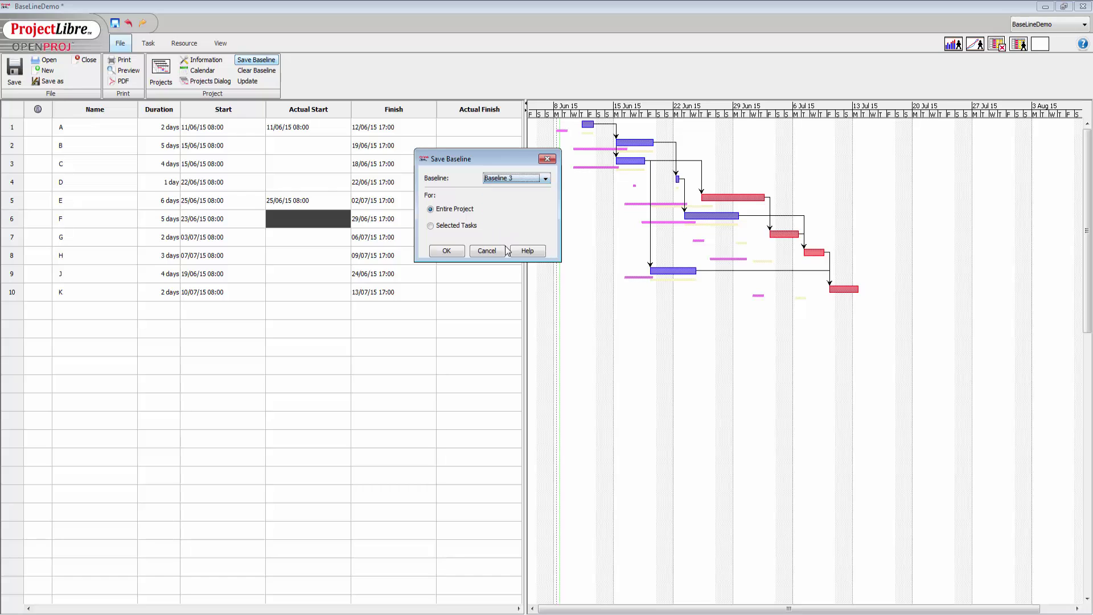
left_click(446, 250)
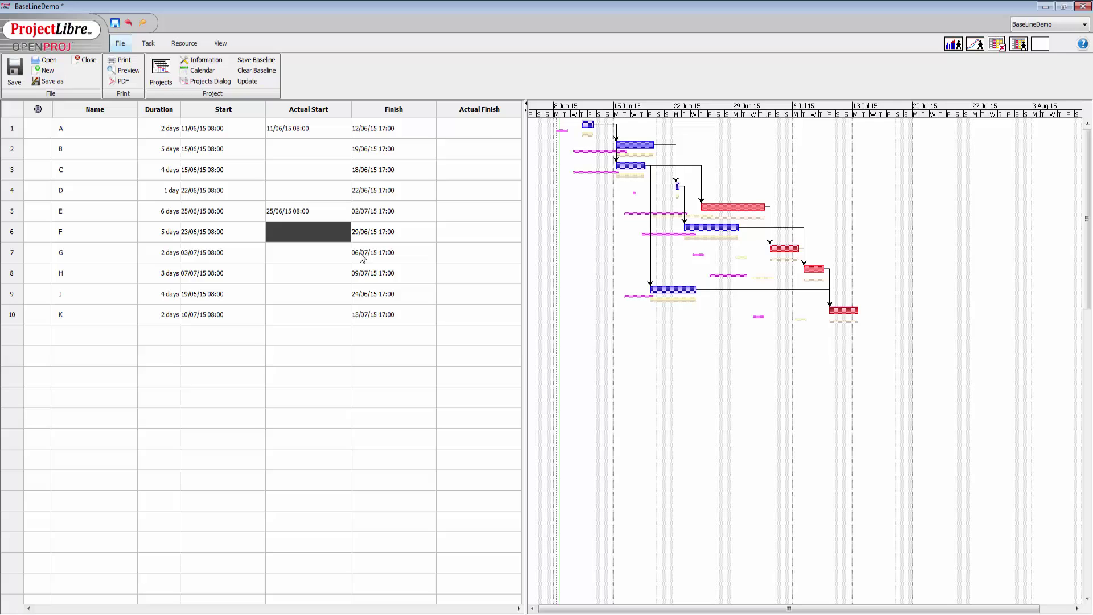
Step: Set task G's actual finish to 10 July 2015, completing it at 10/07/15 17:00
double_click(482, 252)
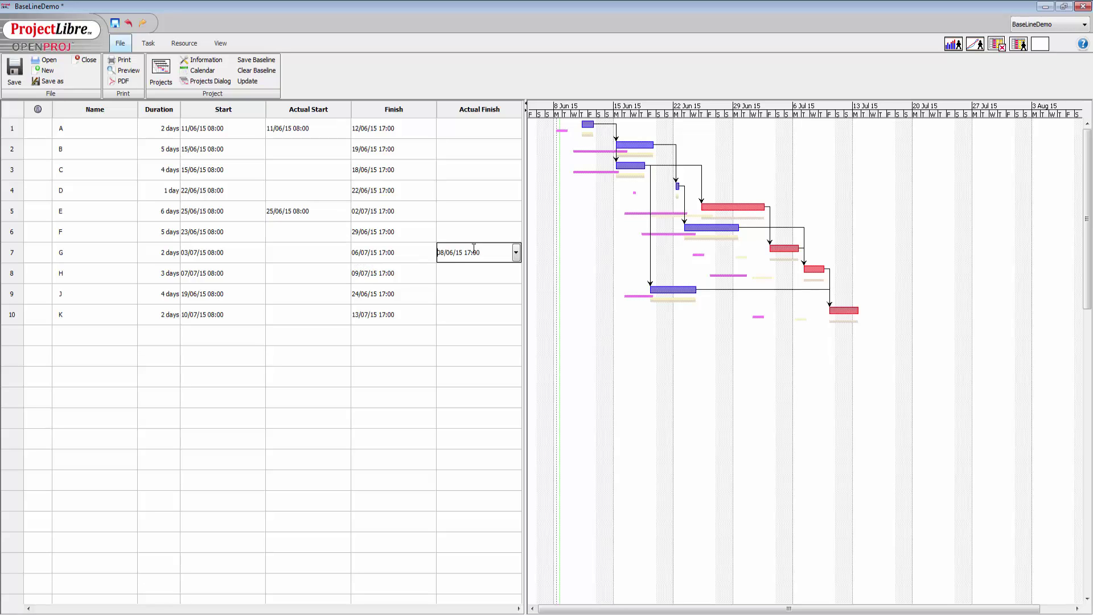
left_click(515, 252)
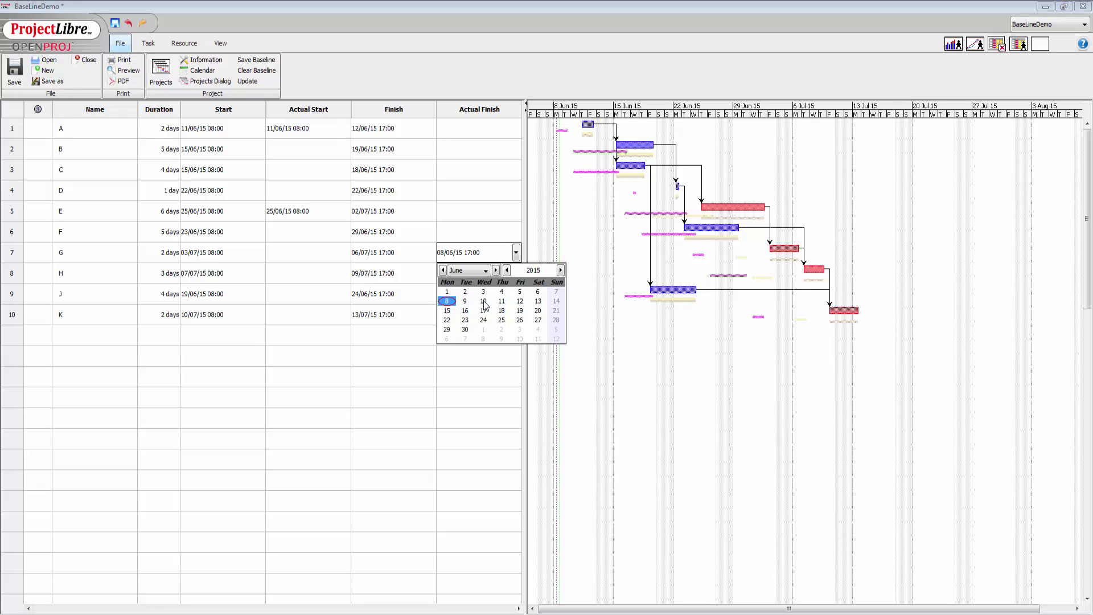
left_click(497, 270)
left_click(519, 301)
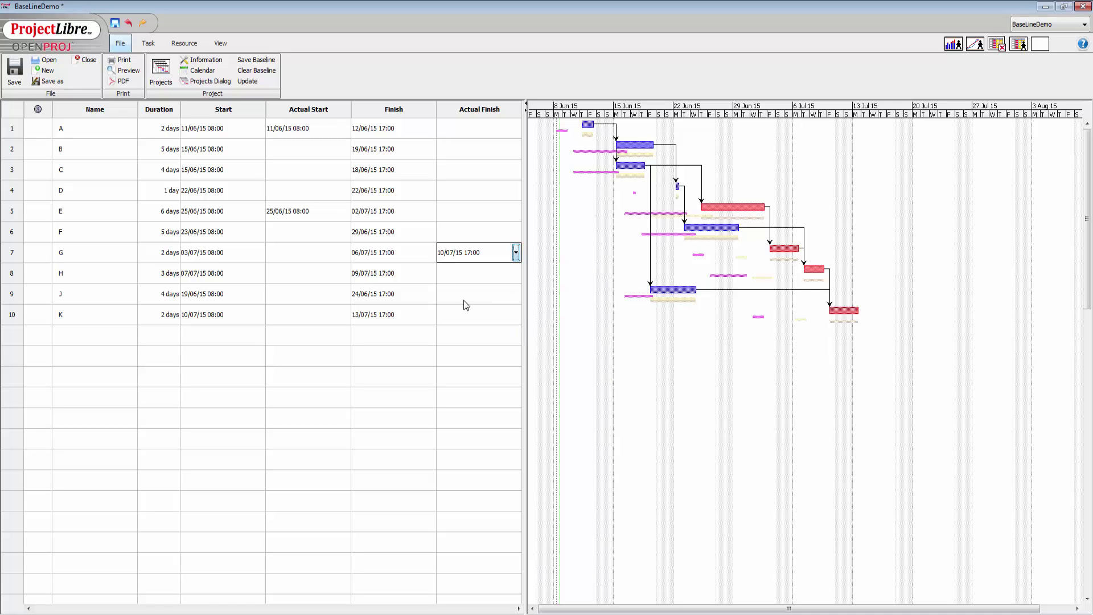
key("Return")
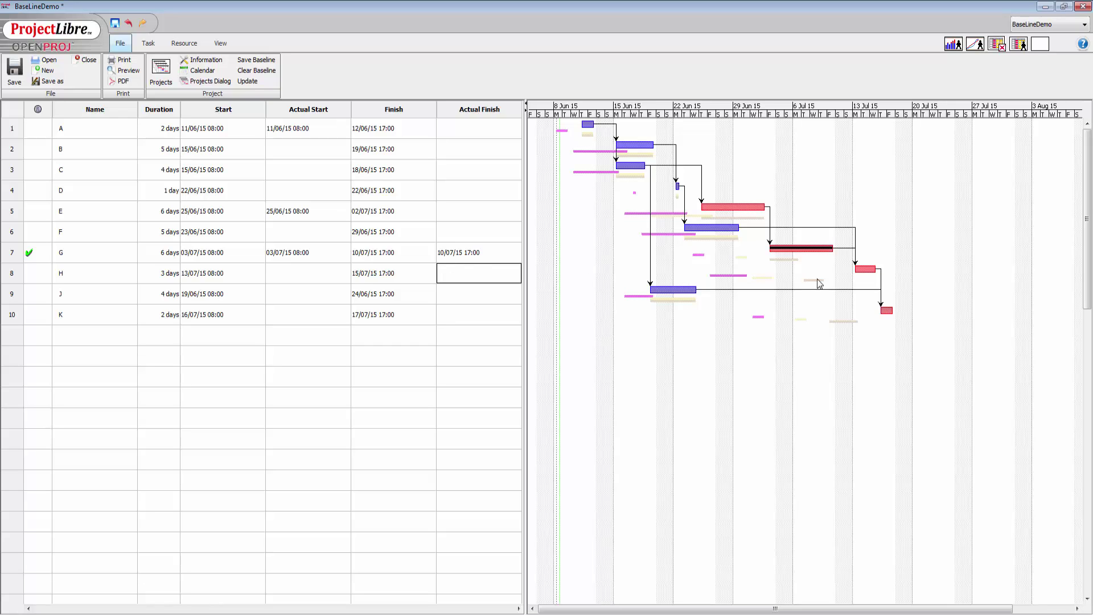
Step: Save the current schedule as Baseline 5 for the entire project
left_click(256, 60)
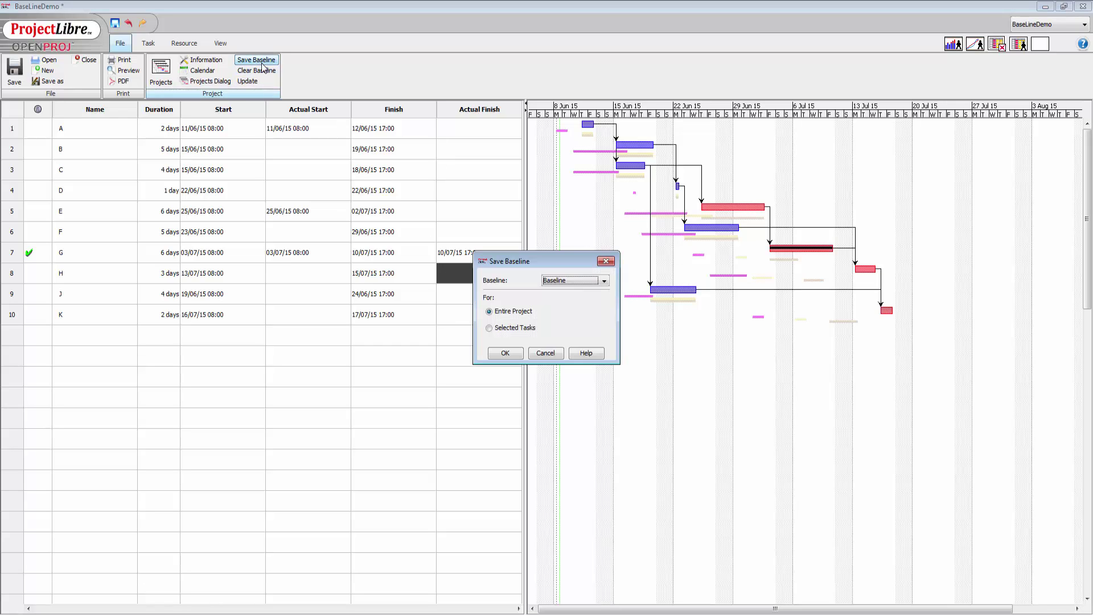
left_click(603, 280)
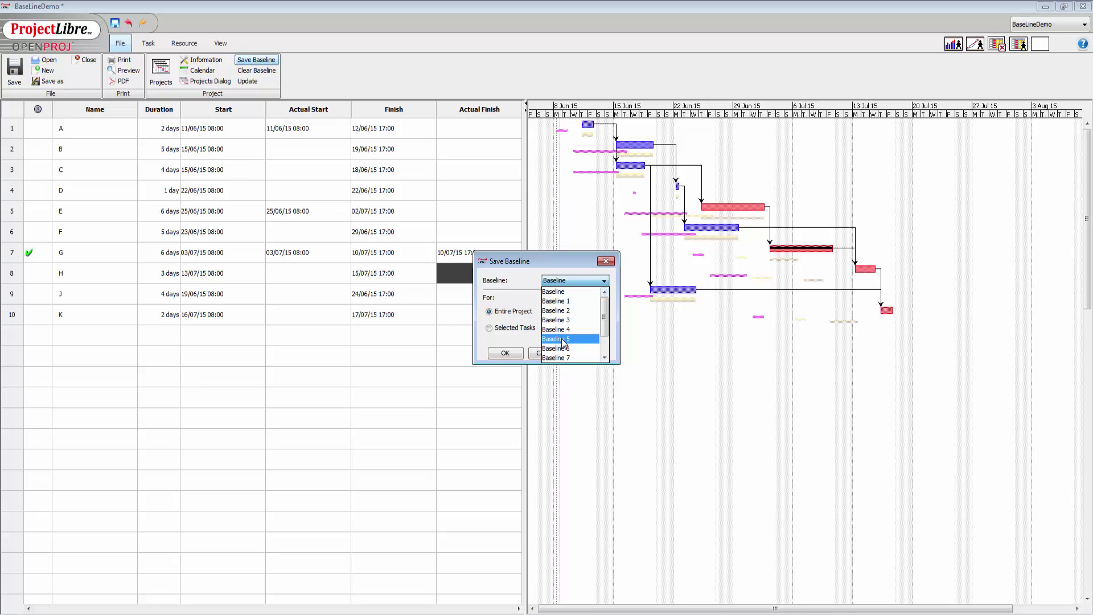
left_click(564, 340)
left_click(506, 353)
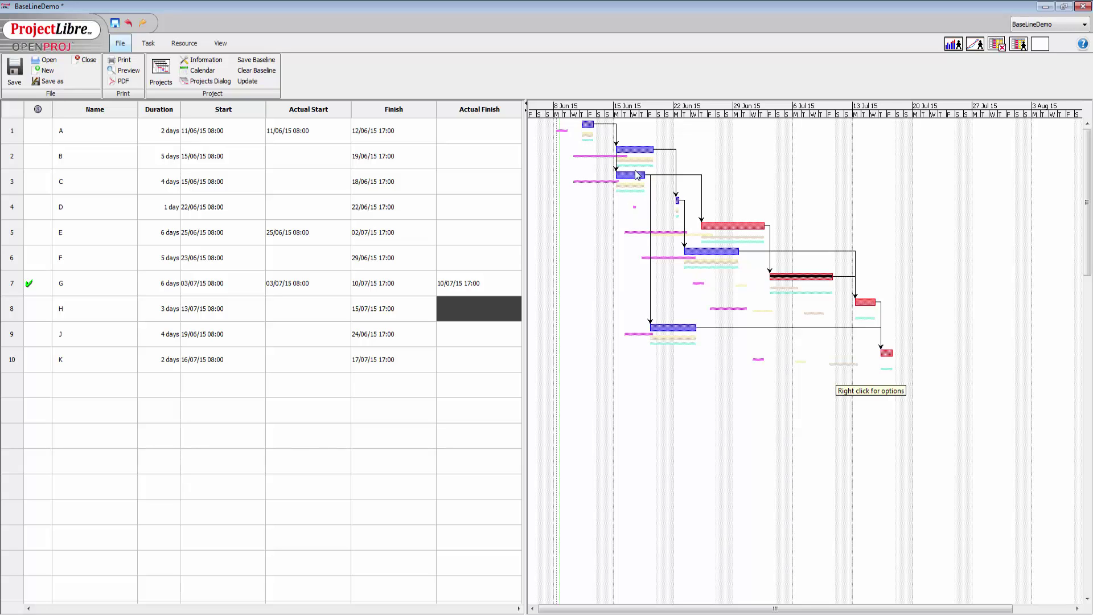
Step: Clear Baseline 2 for the entire project using the Clear Baseline dialog
left_click(256, 70)
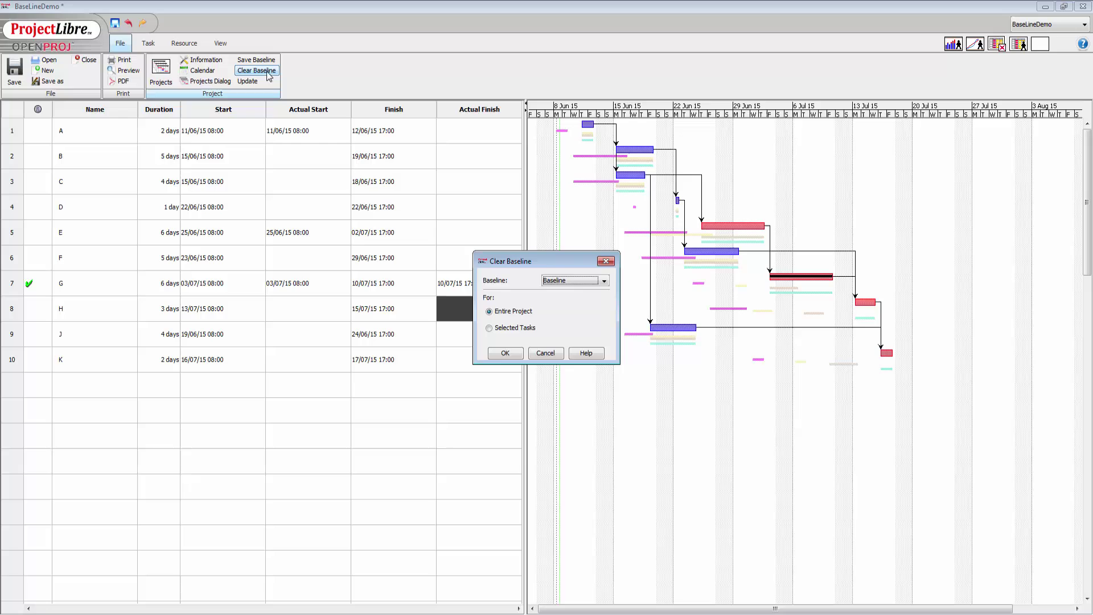
left_click_drag(556, 262, 480, 129)
left_click(528, 140)
left_click(486, 170)
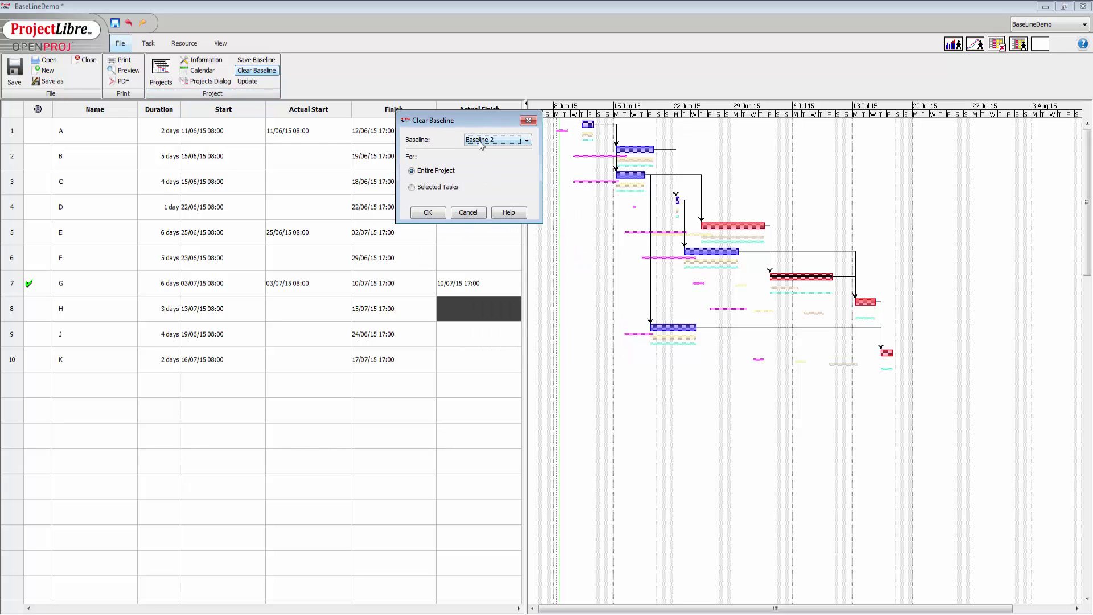
left_click(428, 213)
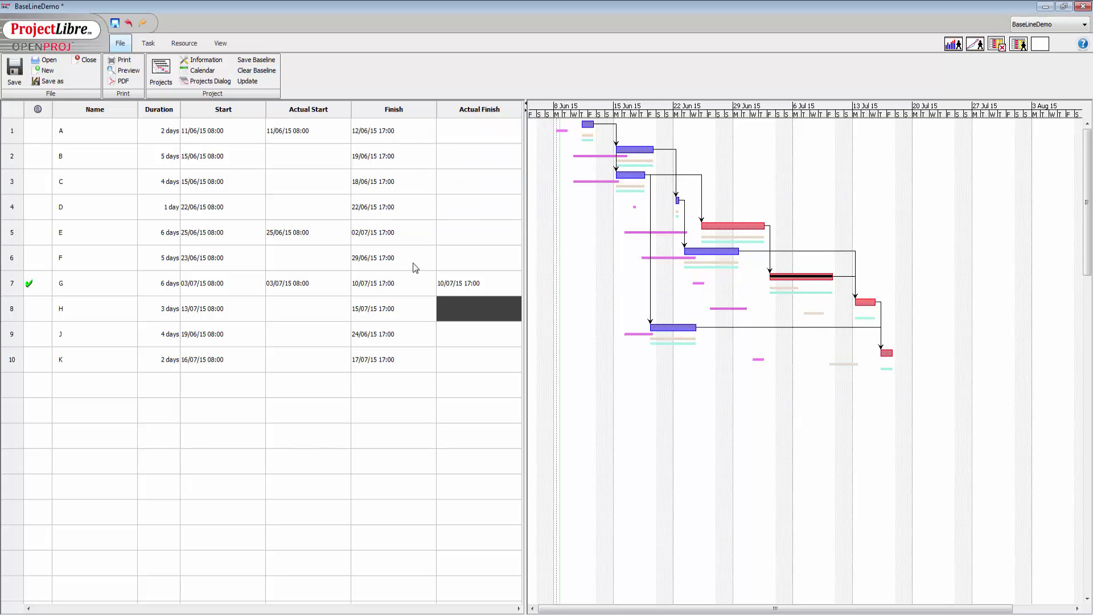